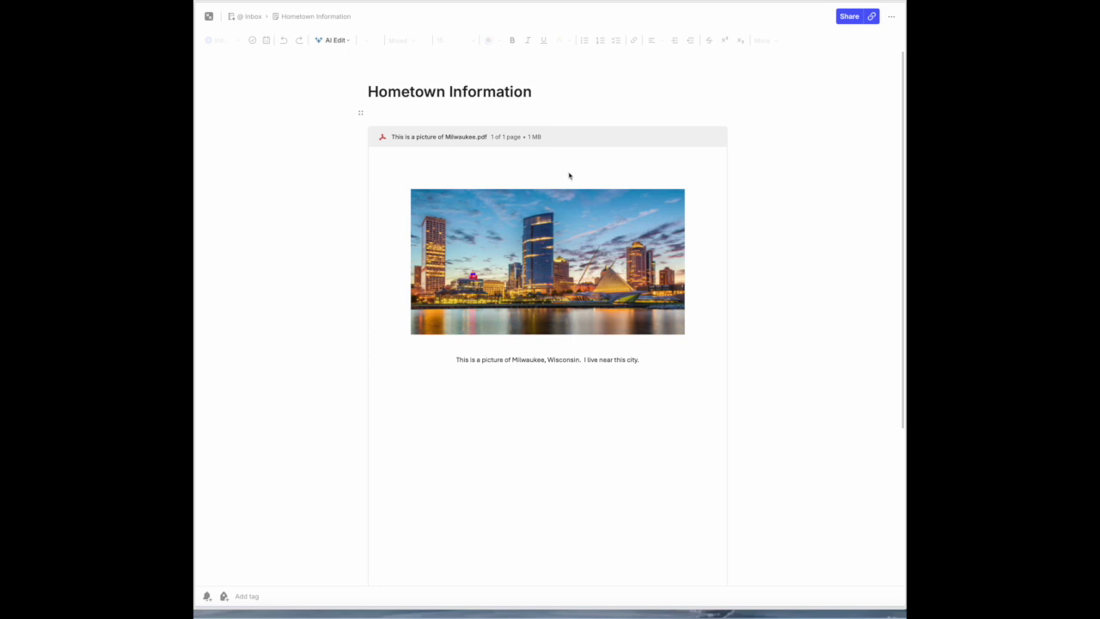
# Open 'This is a picture of Milwaukee.pdf' in the Edit & Annotate editor
pyautogui.click(584, 138)
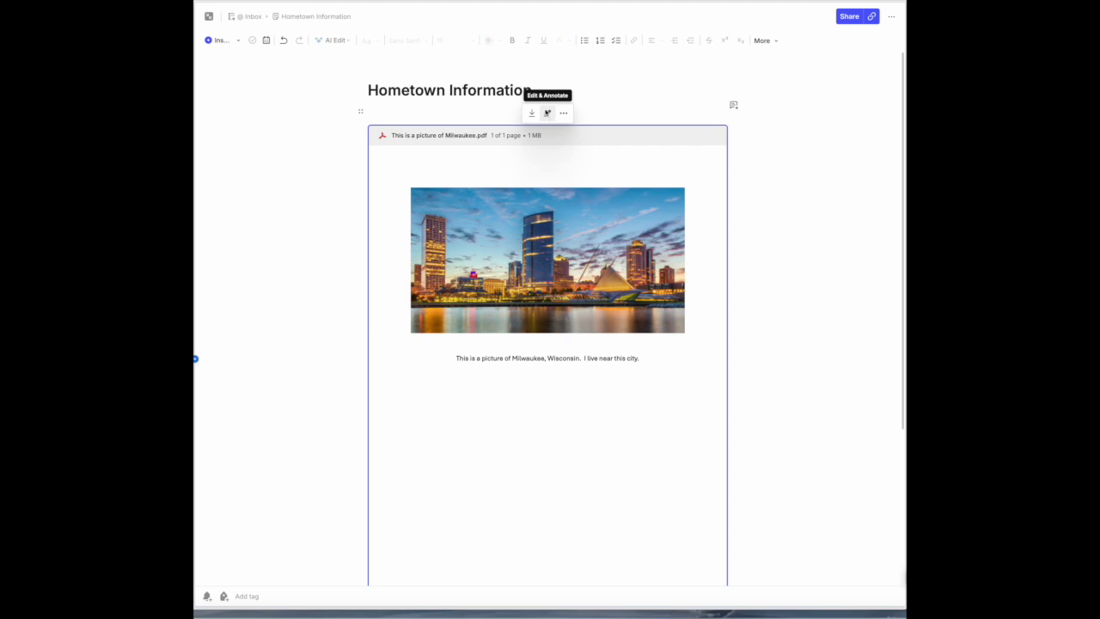
pyautogui.click(546, 112)
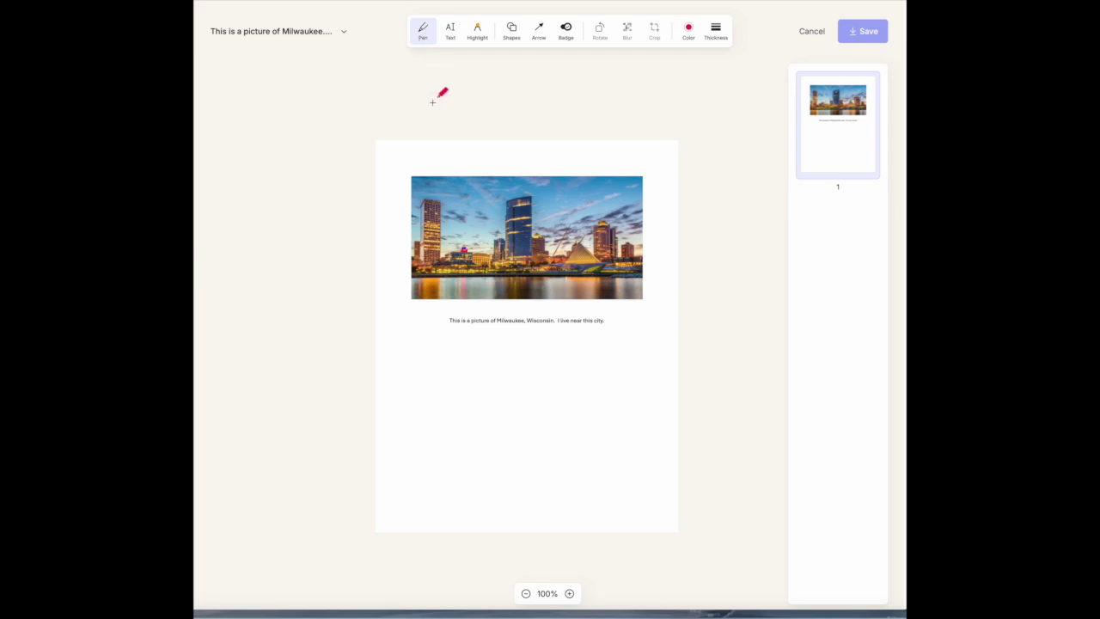
# Draw a pink freehand loop below the caption and add the text 'Test' beneath it
pyautogui.moveTo(419, 353)
pyautogui.mouseDown()
pyautogui.moveTo(472, 387)
pyautogui.moveTo(579, 368)
pyautogui.moveTo(411, 346)
pyautogui.mouseUp()
pyautogui.click(450, 31)
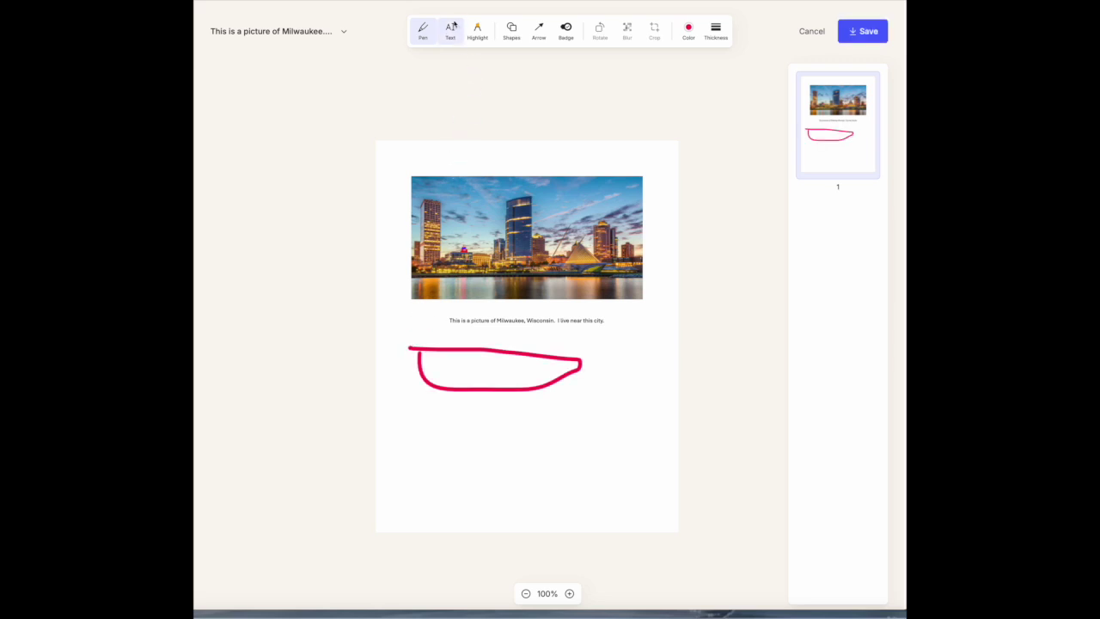
pyautogui.click(422, 432)
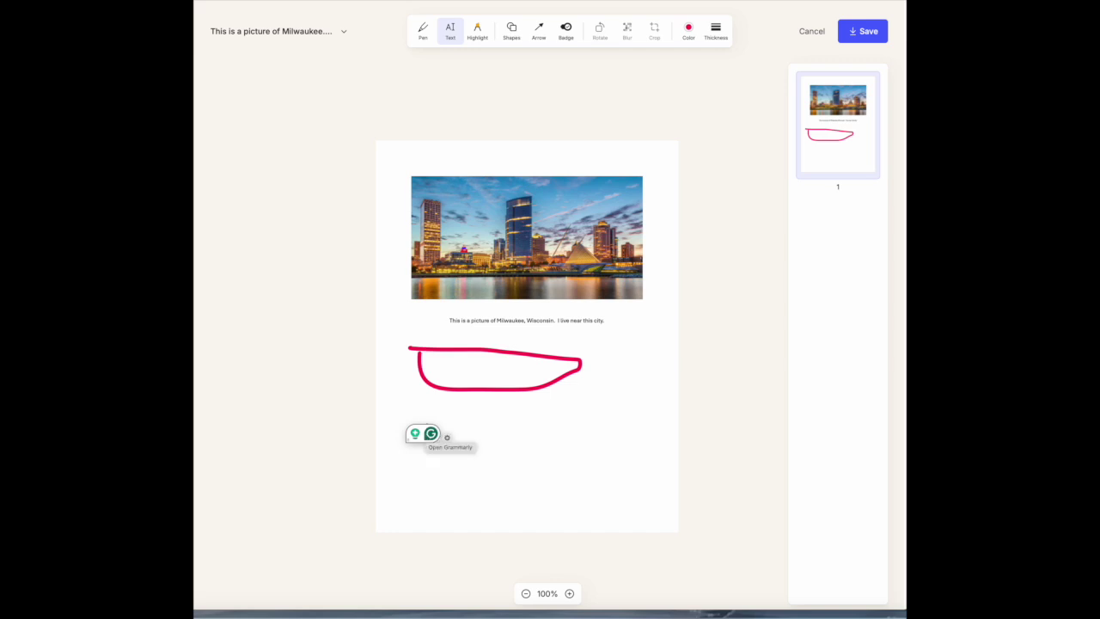
pyautogui.write('Test')
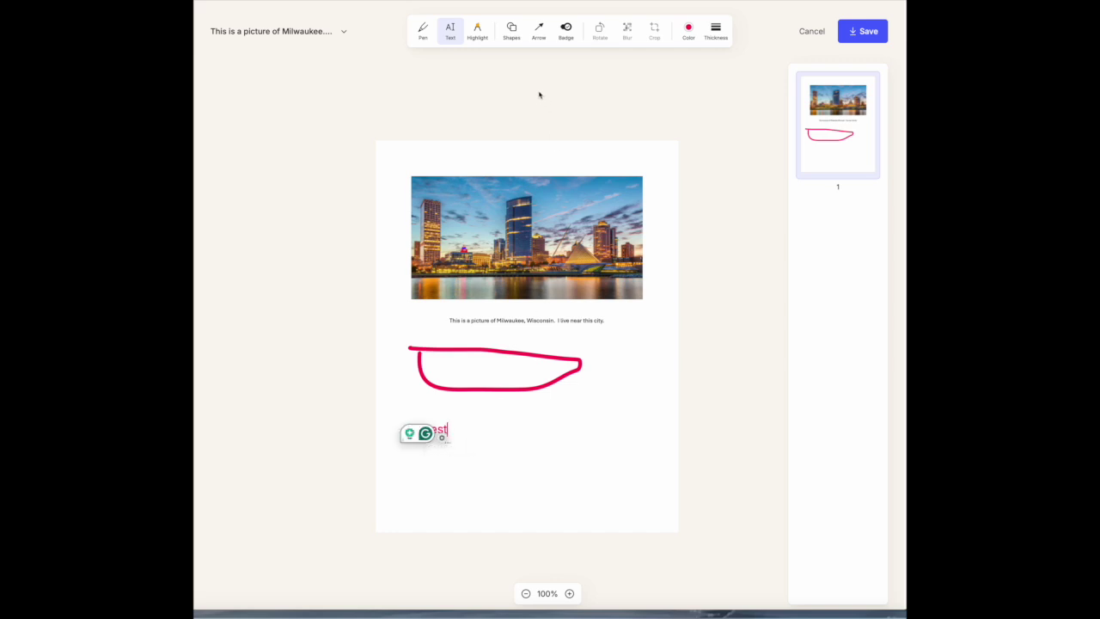
# Highlight the whole caption line in yellow
pyautogui.click(476, 32)
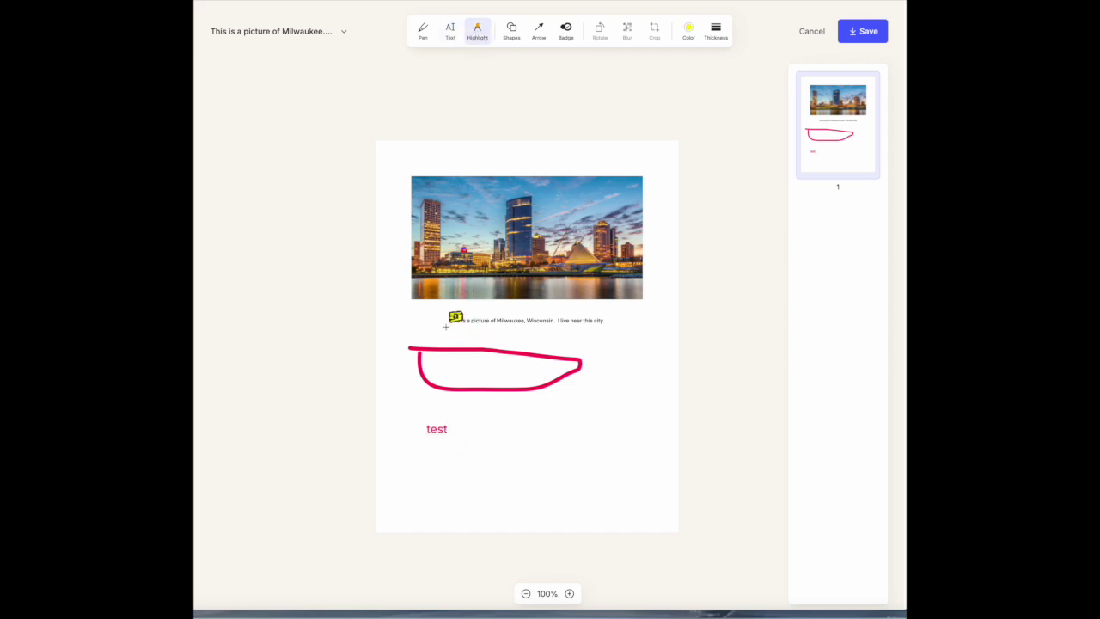
pyautogui.moveTo(448, 317); pyautogui.dragTo(598, 322)
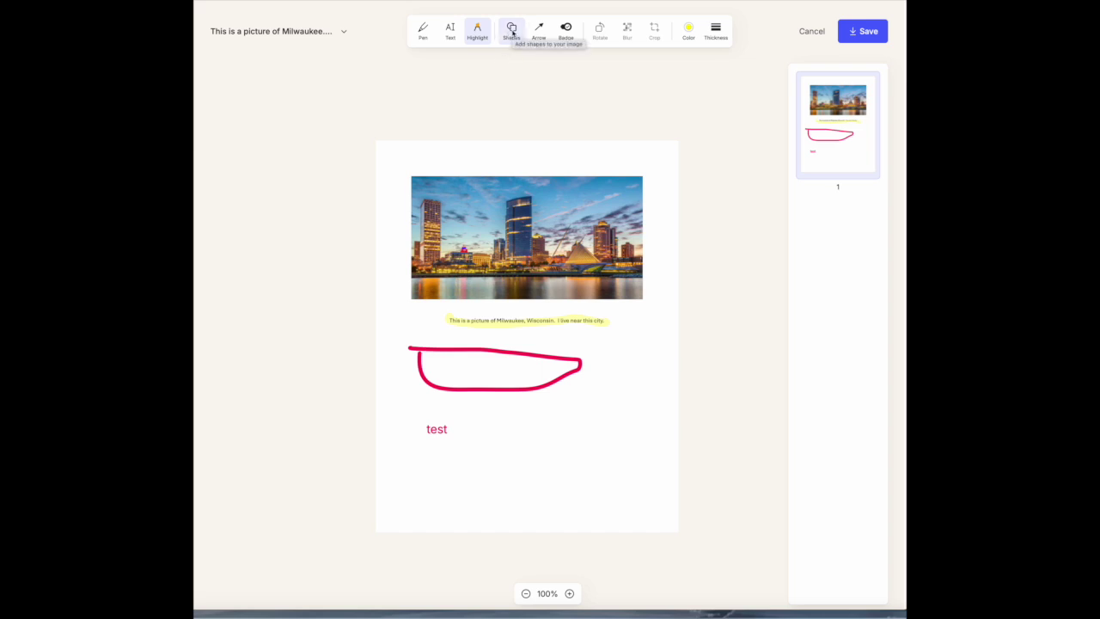
pyautogui.click(512, 31)
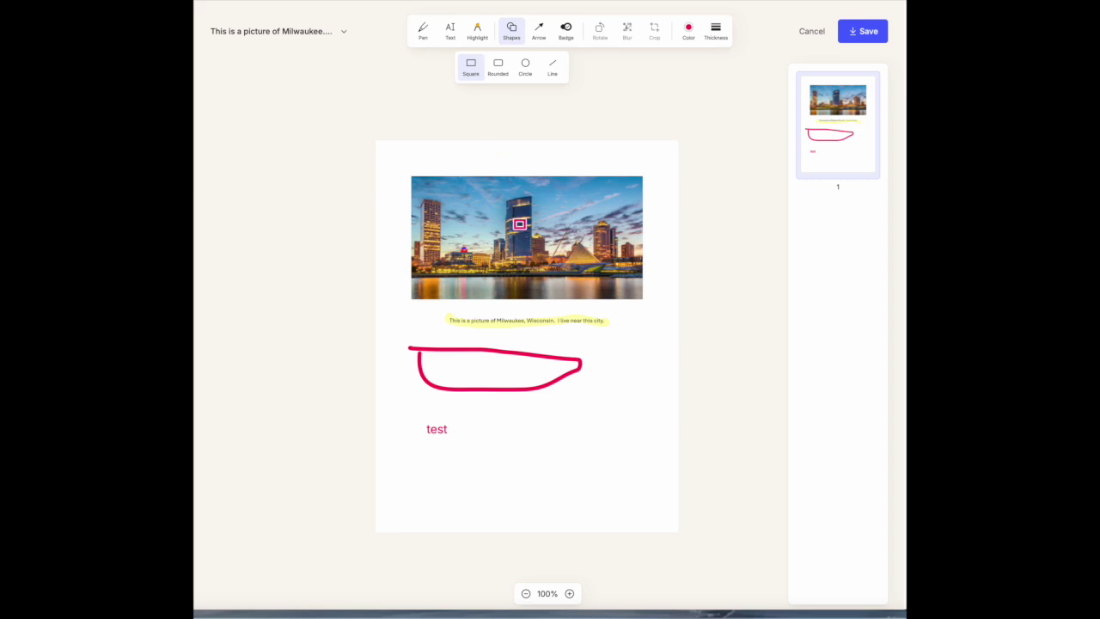
# Draw a rounded rectangle over the photo and an arrow near the word 'test'
pyautogui.click(498, 67)
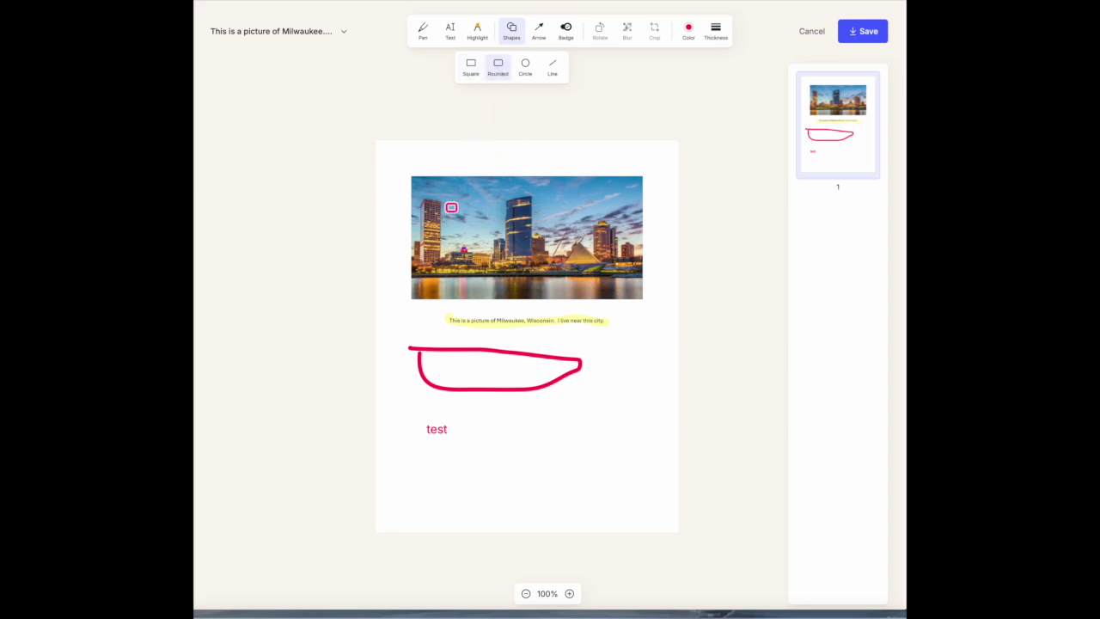
pyautogui.moveTo(415, 182); pyautogui.dragTo(640, 295)
pyautogui.press('a')
pyautogui.moveTo(457, 477); pyautogui.dragTo(578, 400)
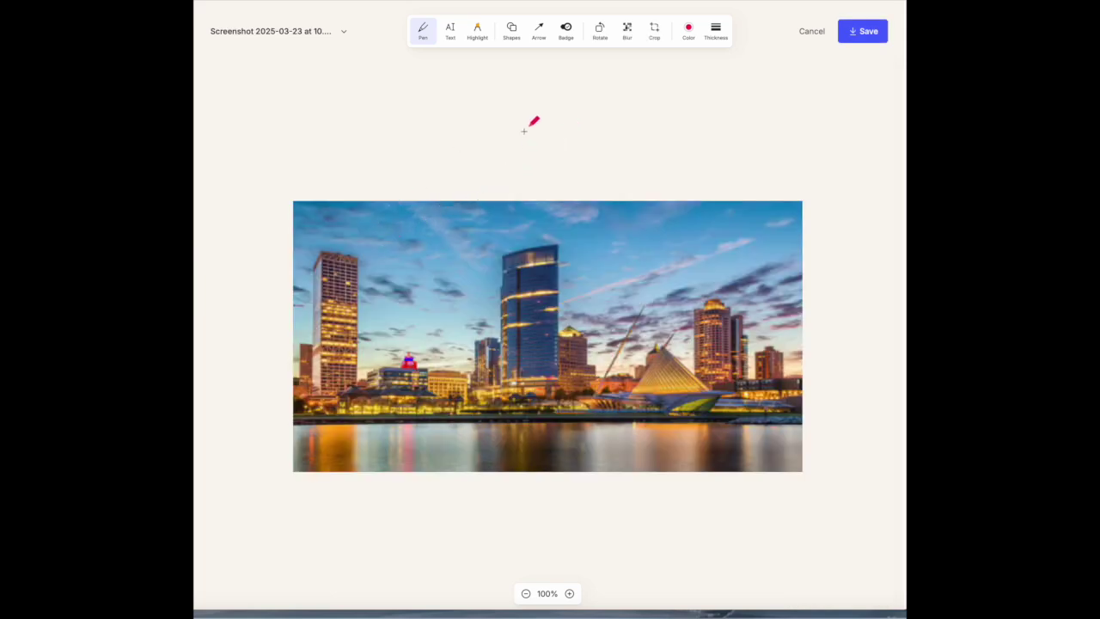
# Rotate the skyline image back upright and pixelate the tall tower on the left
pyautogui.click(600, 31)
pyautogui.click(599, 30)
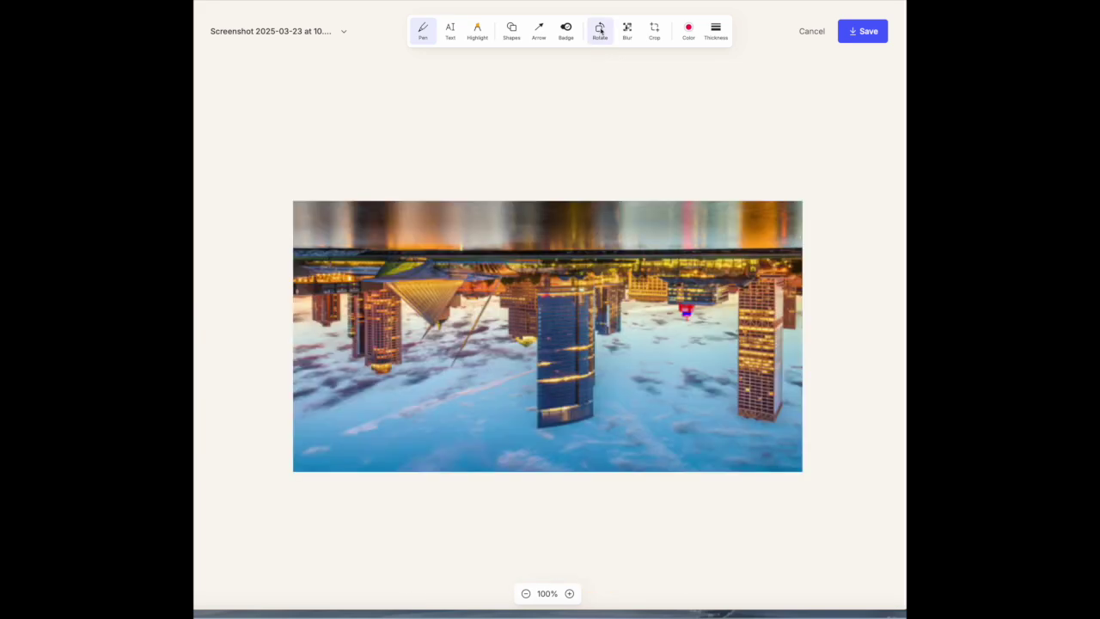
pyautogui.click(599, 31)
pyautogui.click(600, 31)
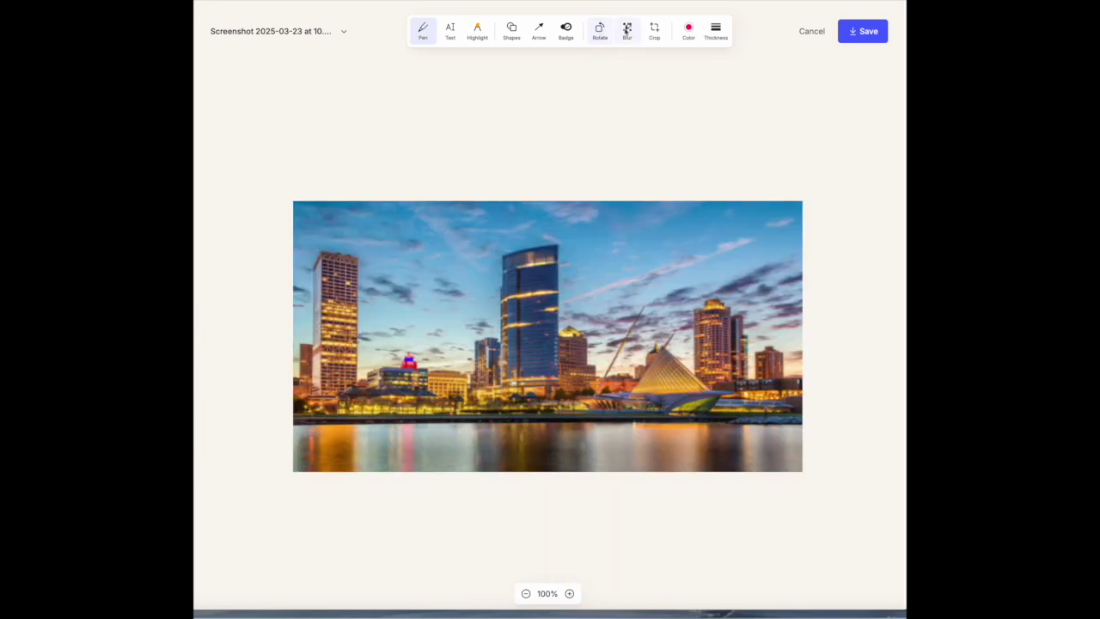
pyautogui.click(628, 31)
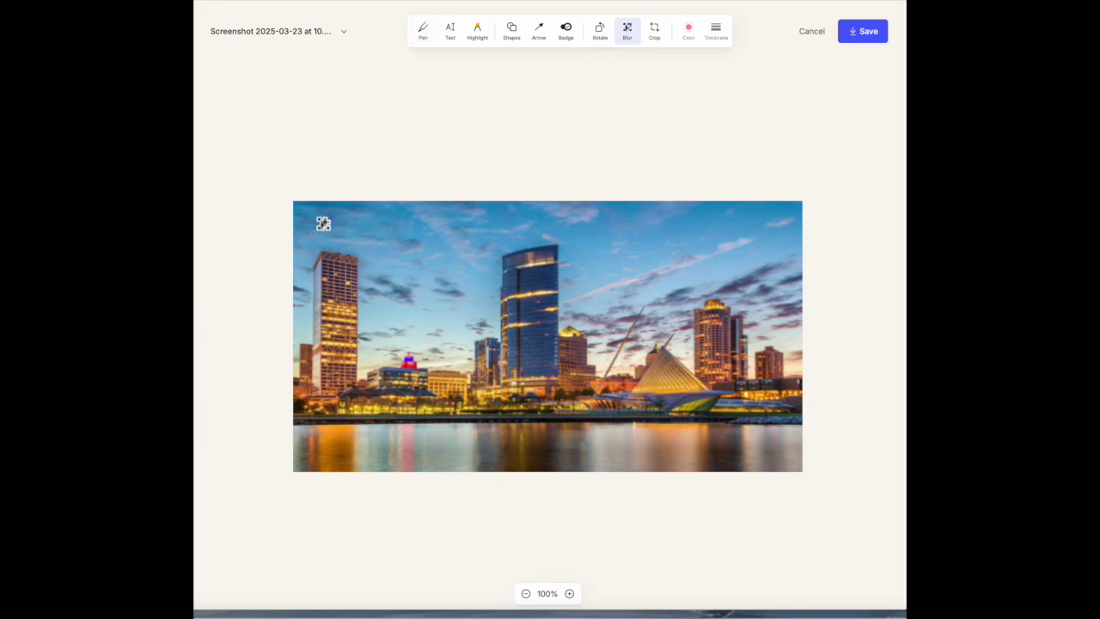
pyautogui.moveTo(315, 240)
pyautogui.mouseDown()
pyautogui.moveTo(313, 405)
pyautogui.moveTo(384, 402)
pyautogui.mouseUp()
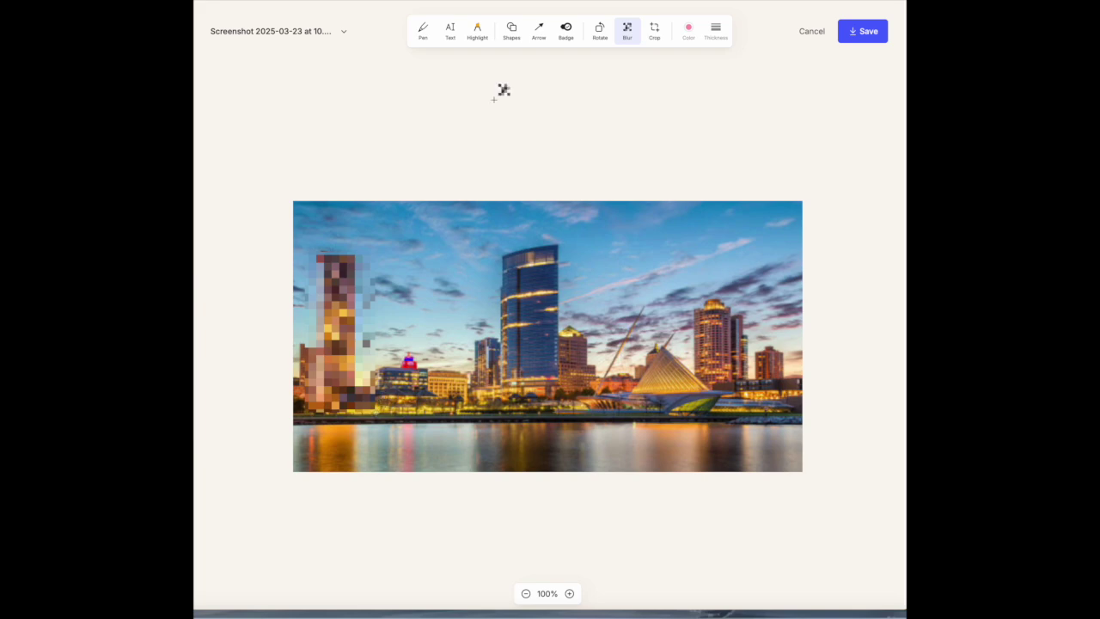
# Drag a crop toward the right-hand skyline, then cancel it without applying
pyautogui.click(655, 32)
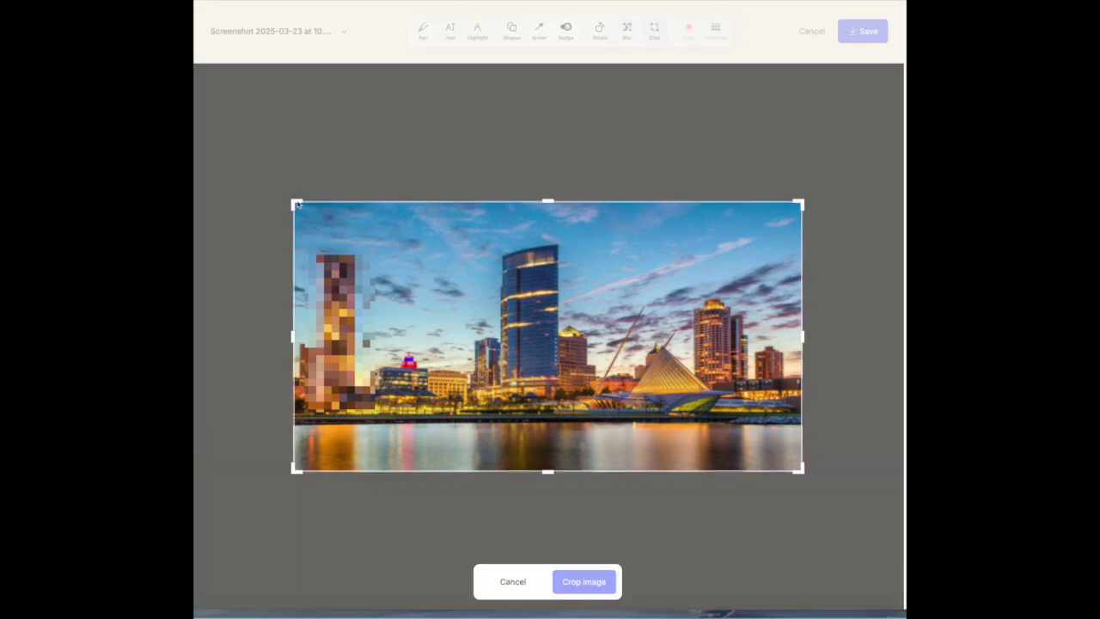
pyautogui.moveTo(297, 205); pyautogui.dragTo(537, 279)
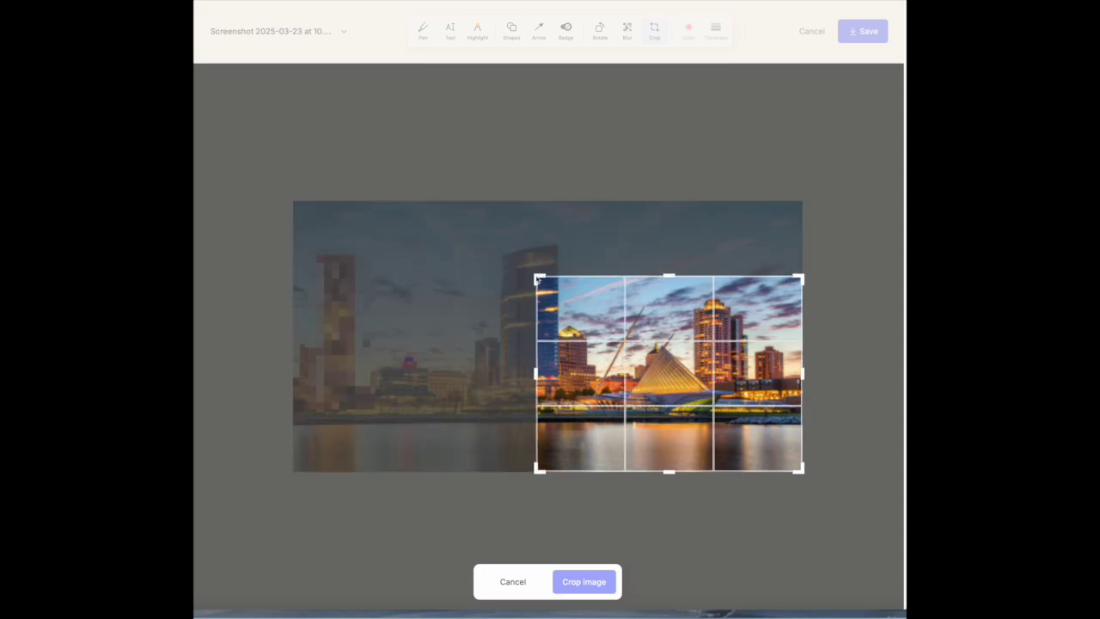
pyautogui.press('Escape')
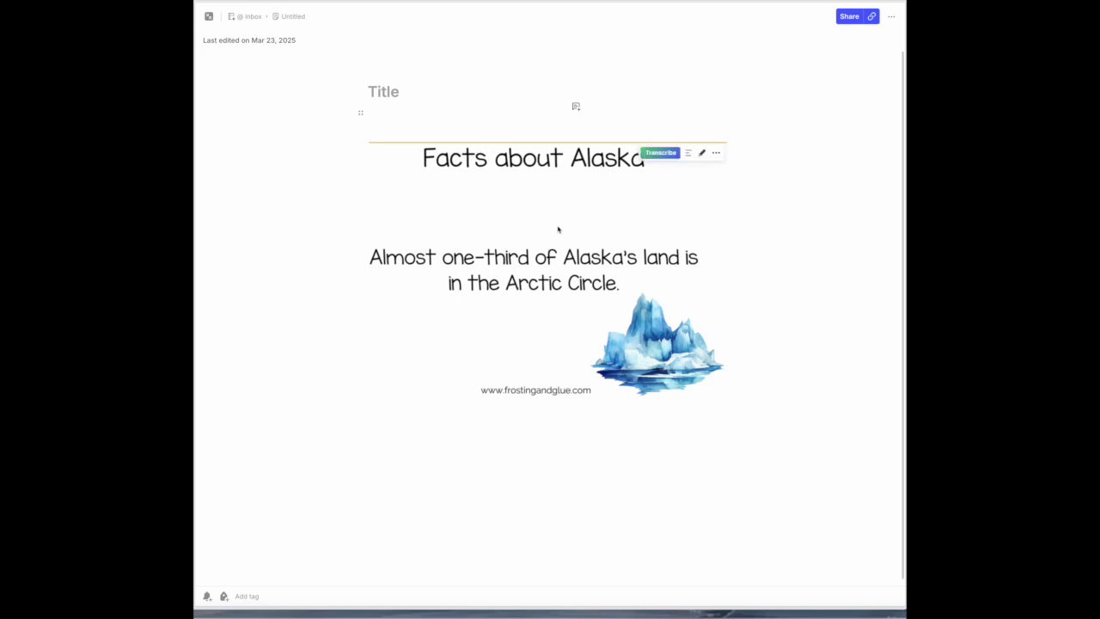
# Transcribe the Facts about Alaska image and give the result a thumbs-up
pyautogui.moveTo(678, 206)
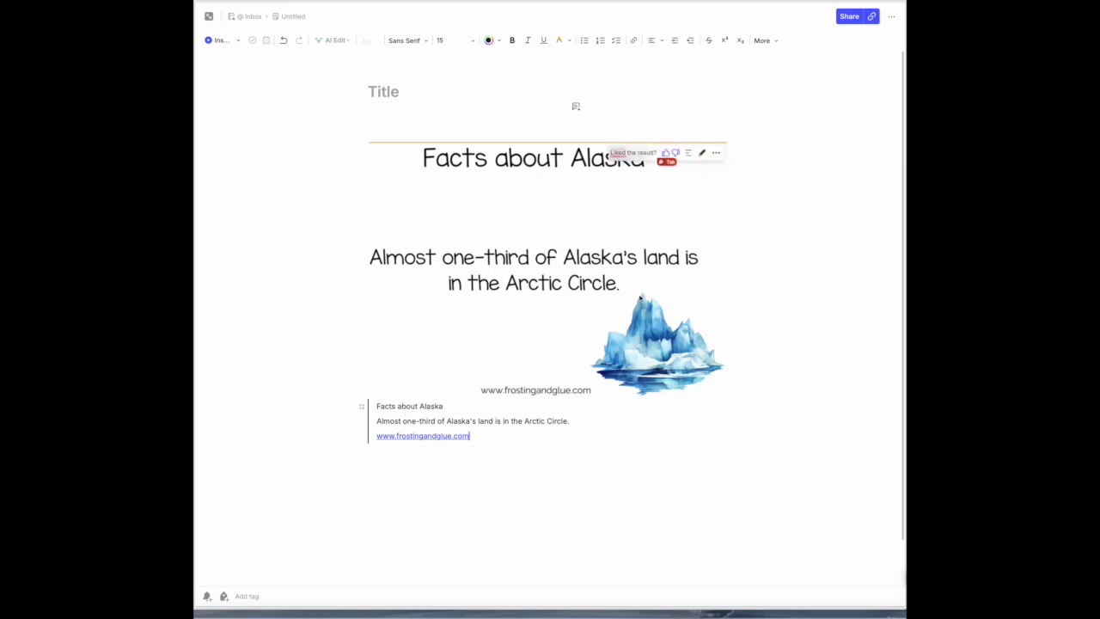
pyautogui.click(665, 154)
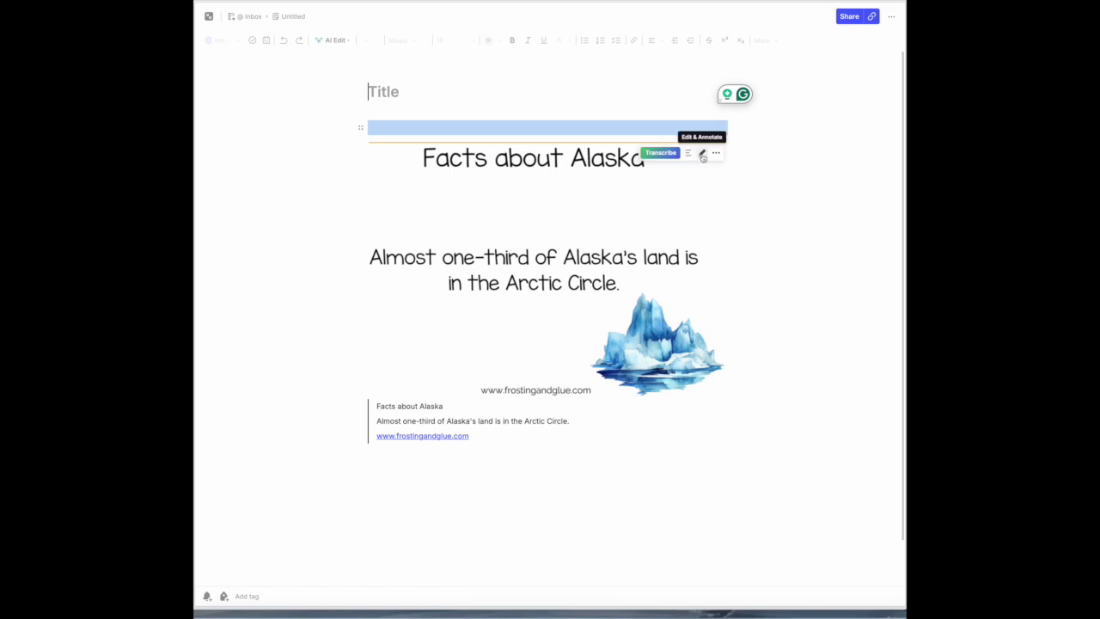
# Open the Alaska image for annotation, close it unchanged, and show its more-options menu
pyautogui.click(702, 155)
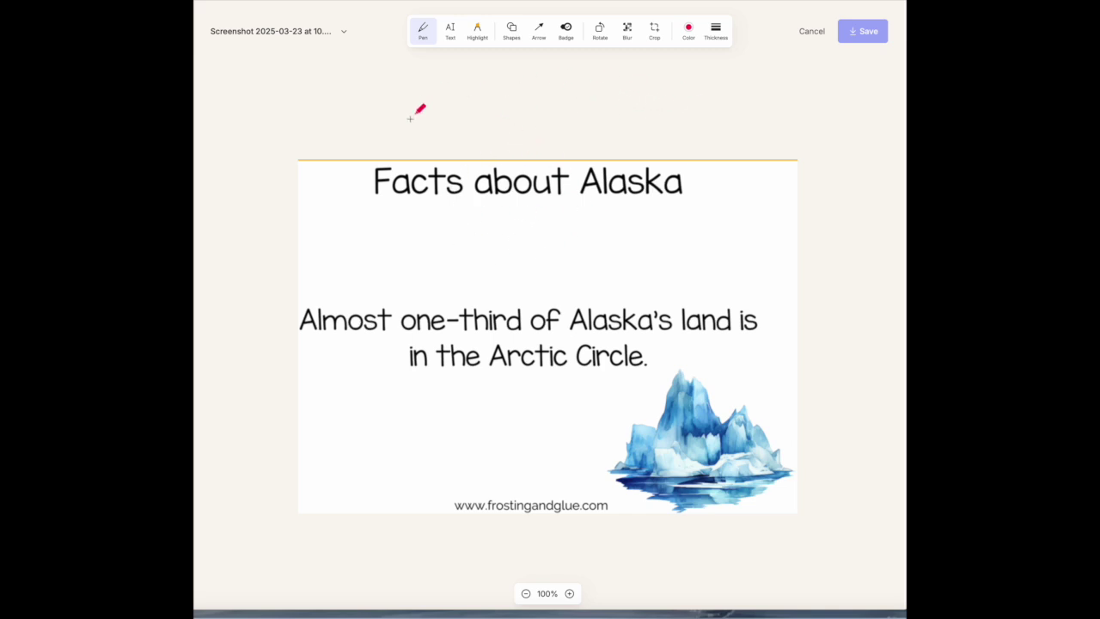
pyautogui.click(812, 32)
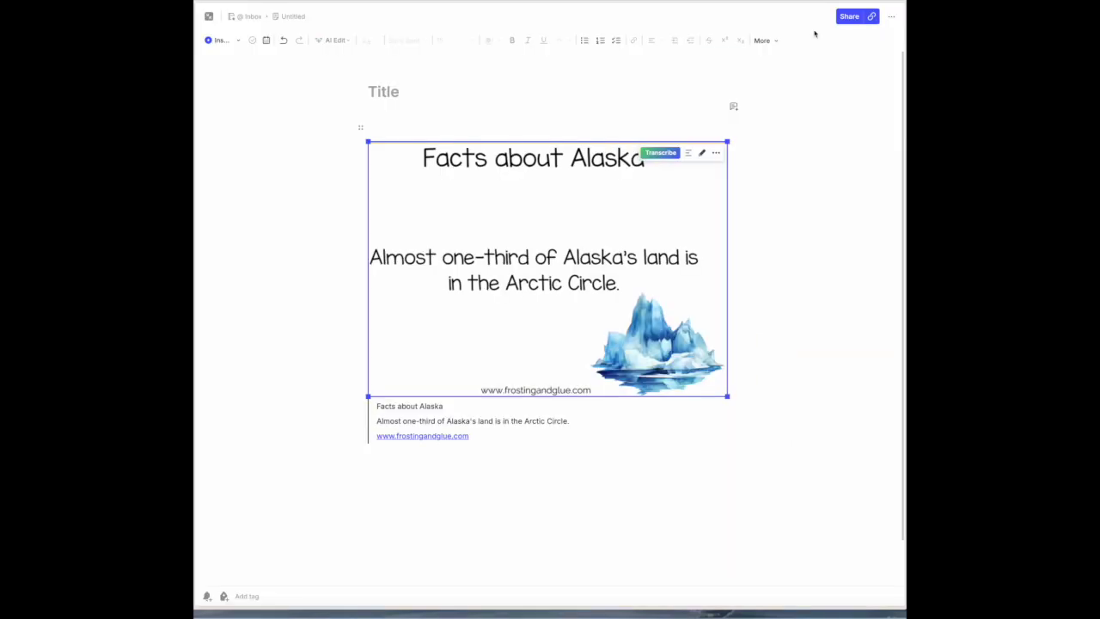
pyautogui.click(716, 154)
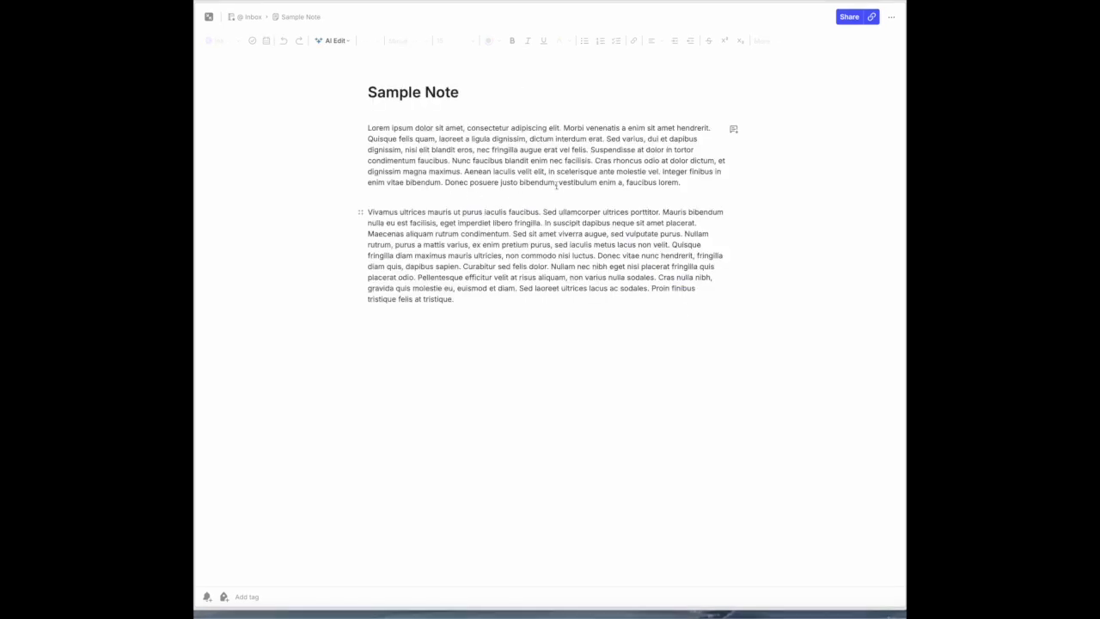
# Select the first Lorem ipsum paragraph and set its font size to 16
pyautogui.moveTo(368, 128); pyautogui.dragTo(686, 185)
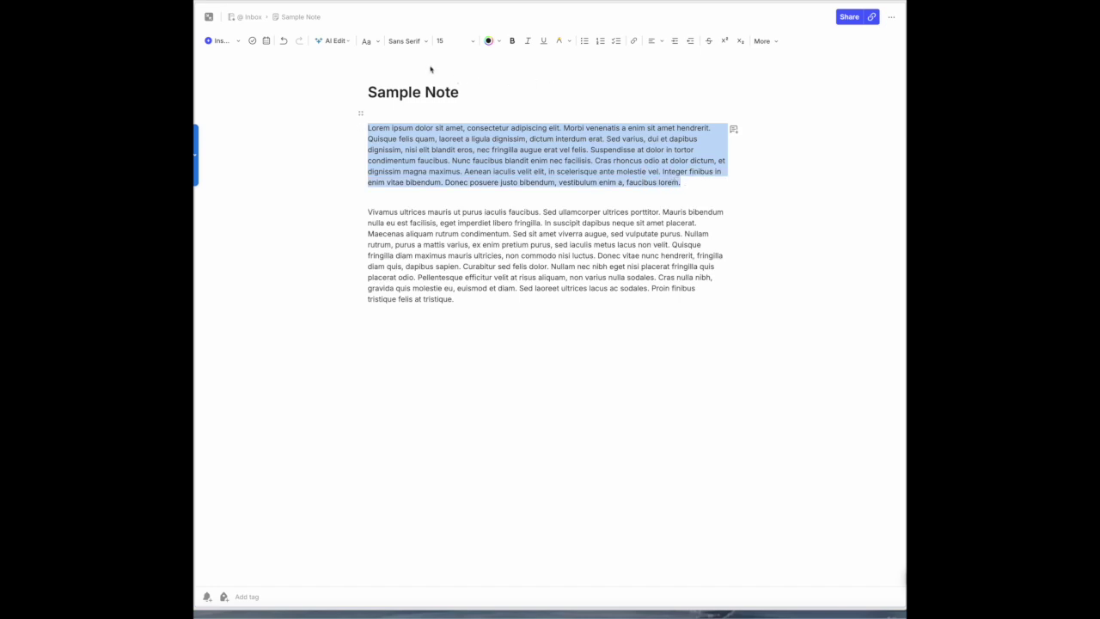
pyautogui.click(475, 42)
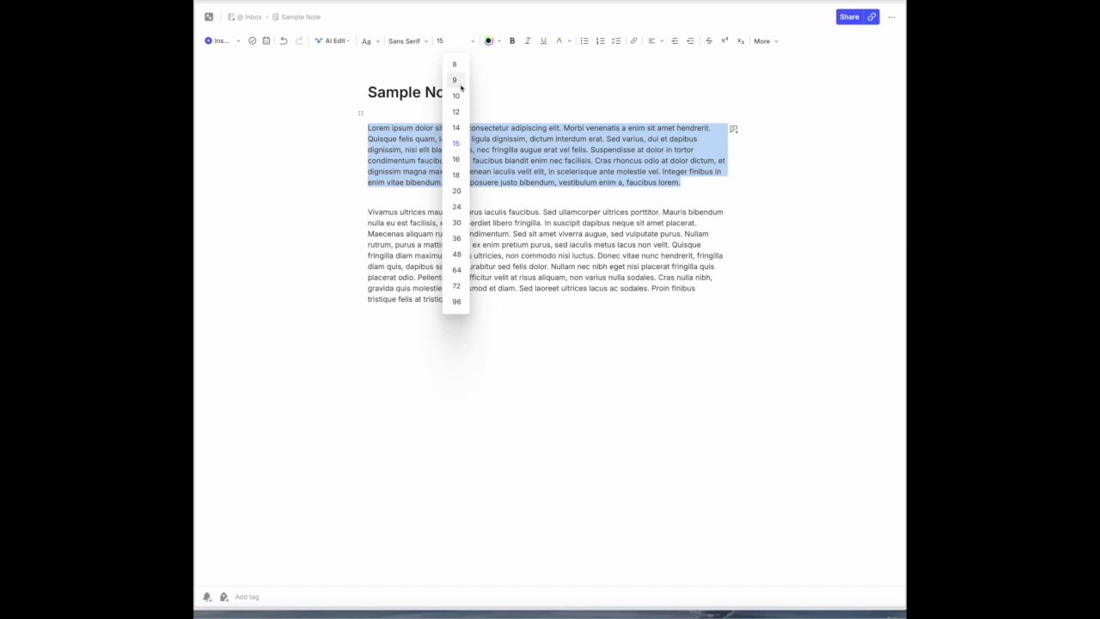
pyautogui.click(456, 160)
# Apply a custom font size of 50 to the paragraph via the size box
pyautogui.click(442, 40)
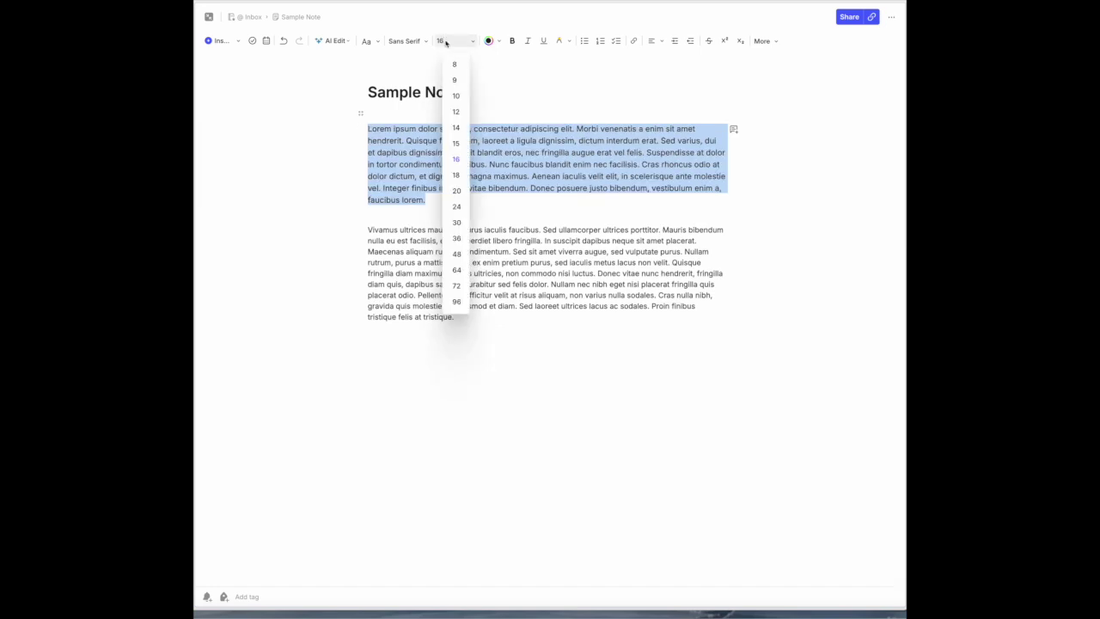
pyautogui.write('1')
pyautogui.write('0')
pyautogui.press('Return')
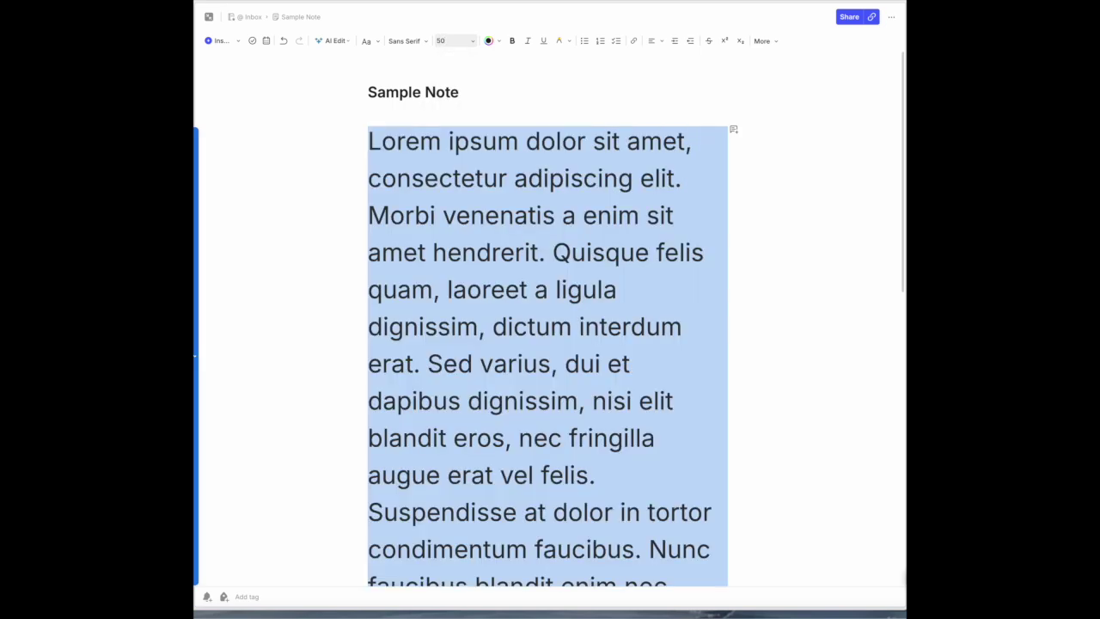
pyautogui.click(472, 41)
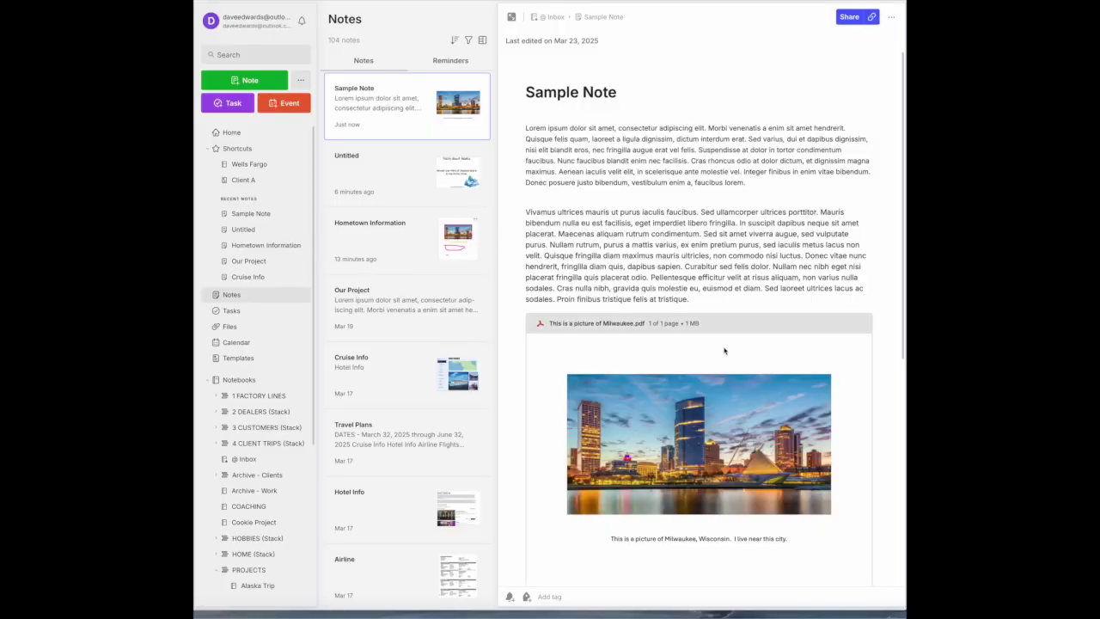
# Download the Milwaukee PDF attachment, bringing up the save dialog for Desktop
pyautogui.click(721, 362)
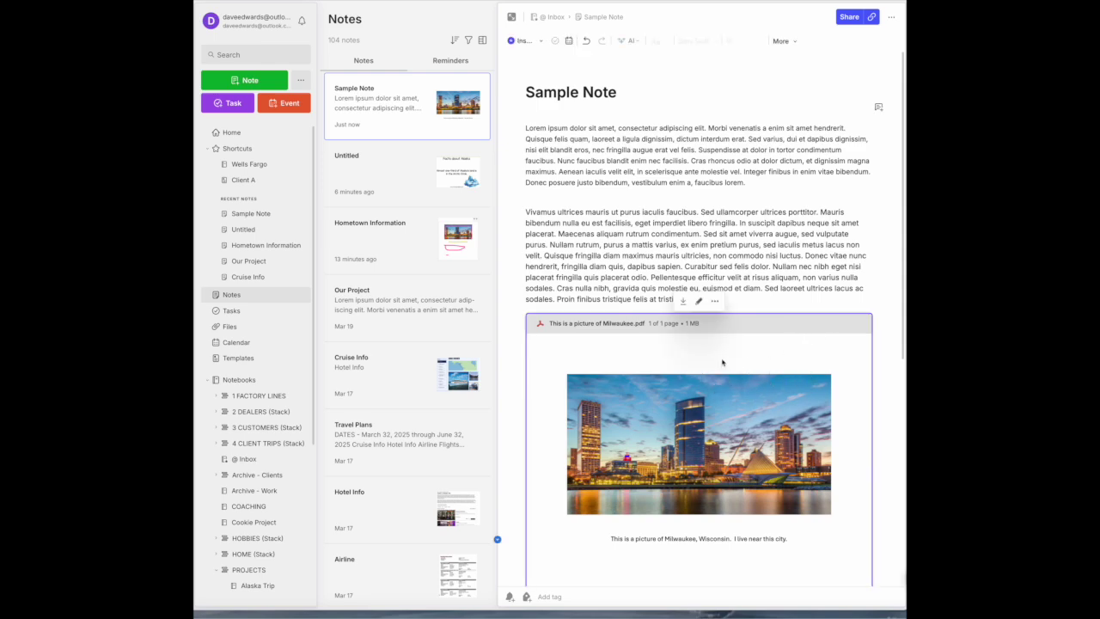
pyautogui.click(683, 301)
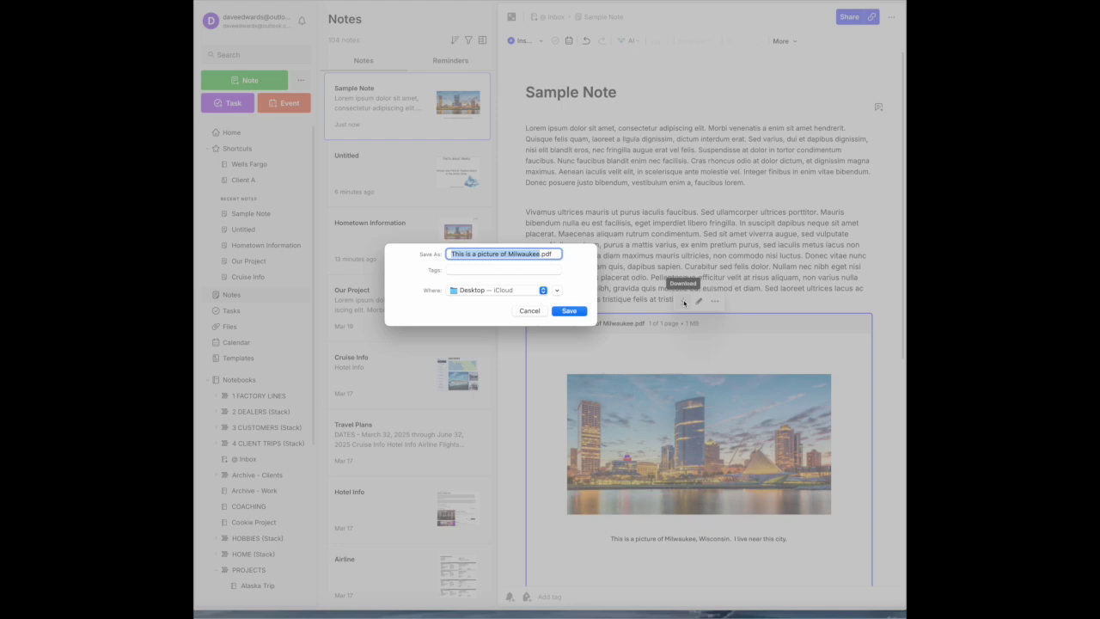